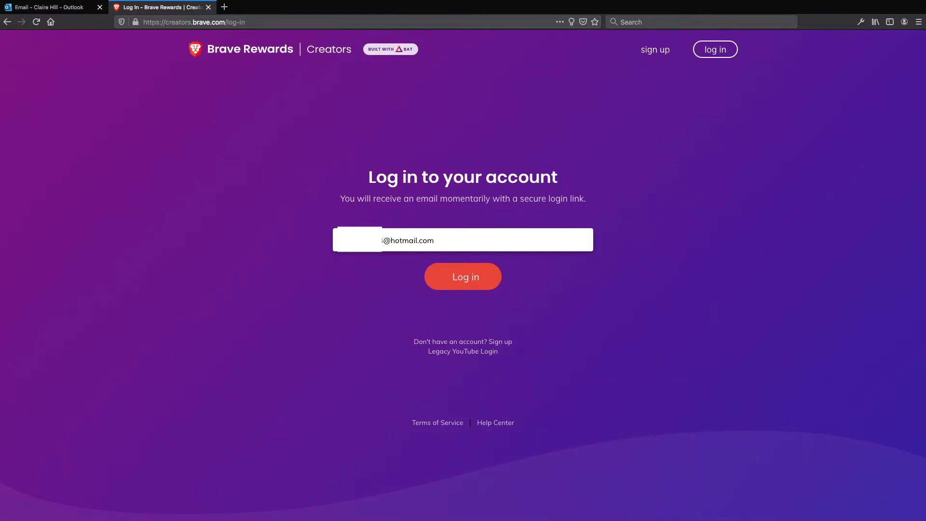
# Step: Request the secure login e-mail and check the Outlook inbox for it
pyautogui.click(453, 278)
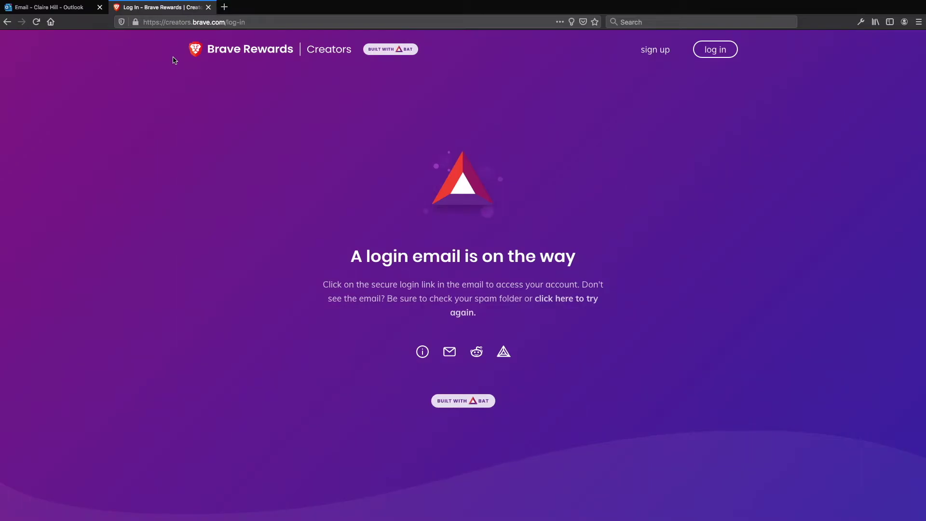
pyautogui.click(54, 10)
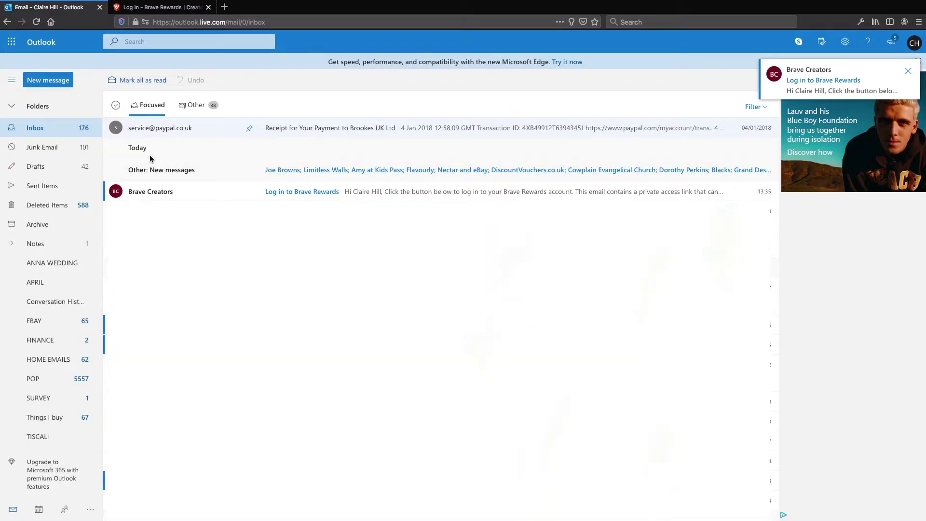
# Step: Open the 'Log in to Brave Rewards' e-mail and follow its login button
pyautogui.click(138, 193)
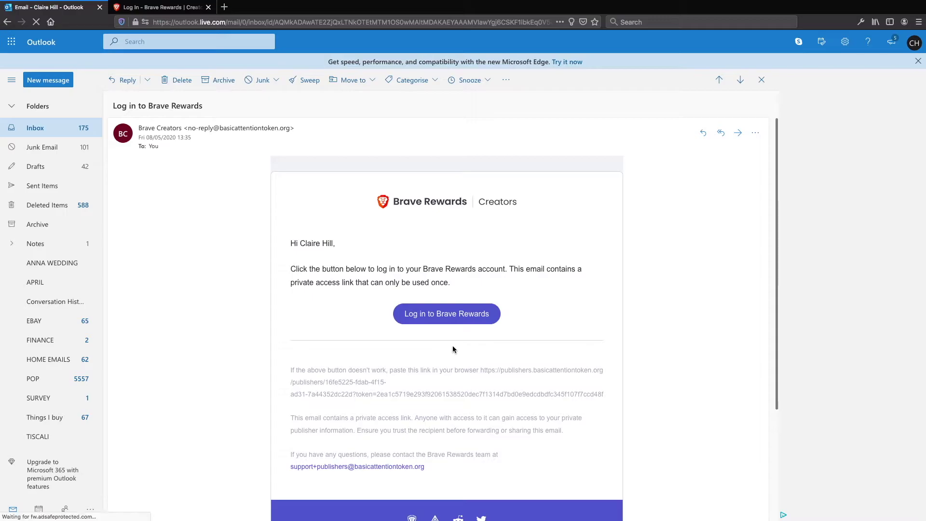
pyautogui.click(450, 322)
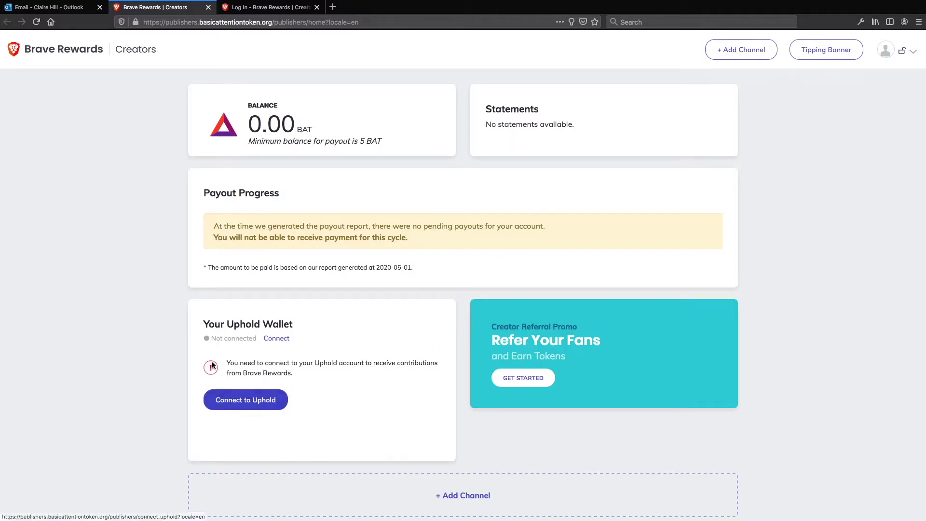
# Step: Choose Connect to Uphold in the dashboard's Your Uphold Wallet card
pyautogui.scroll(-2, 309, 388)
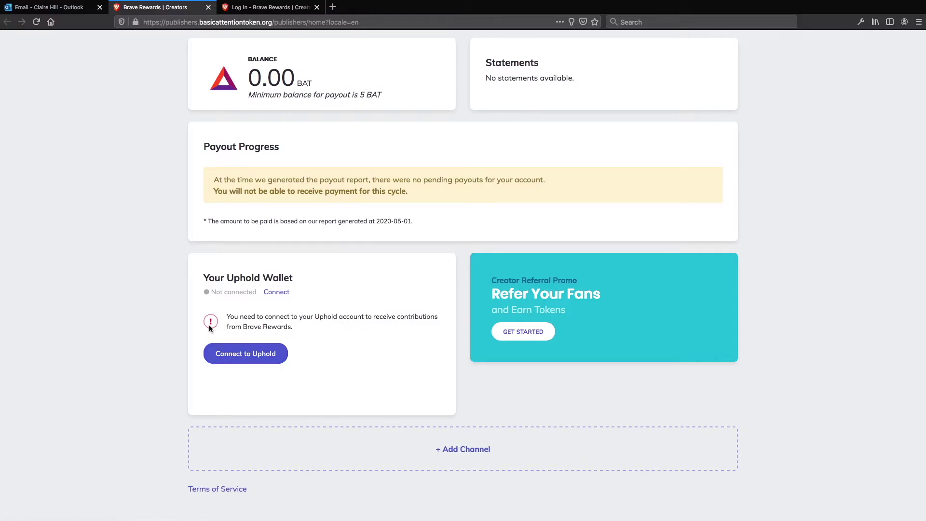
pyautogui.click(252, 357)
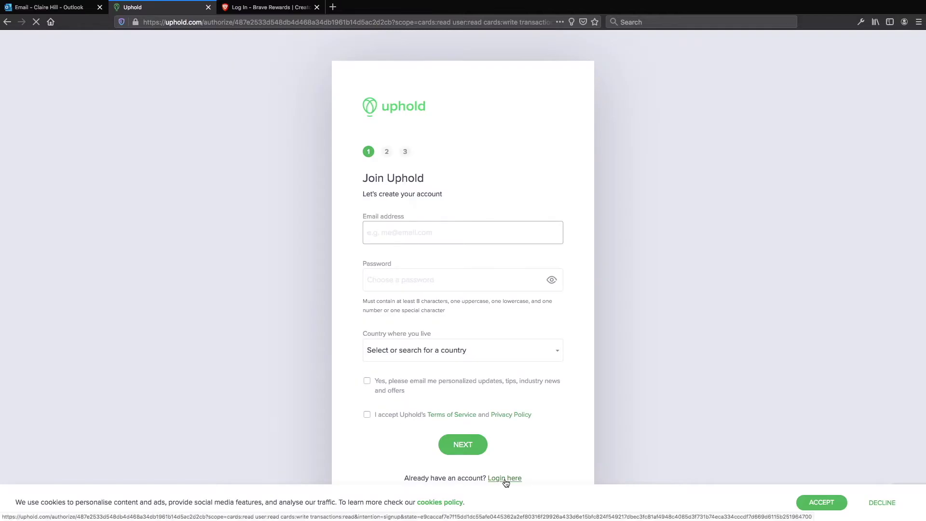
# Step: Log in to the existing Uphold account with its e-mail address and password
pyautogui.click(506, 479)
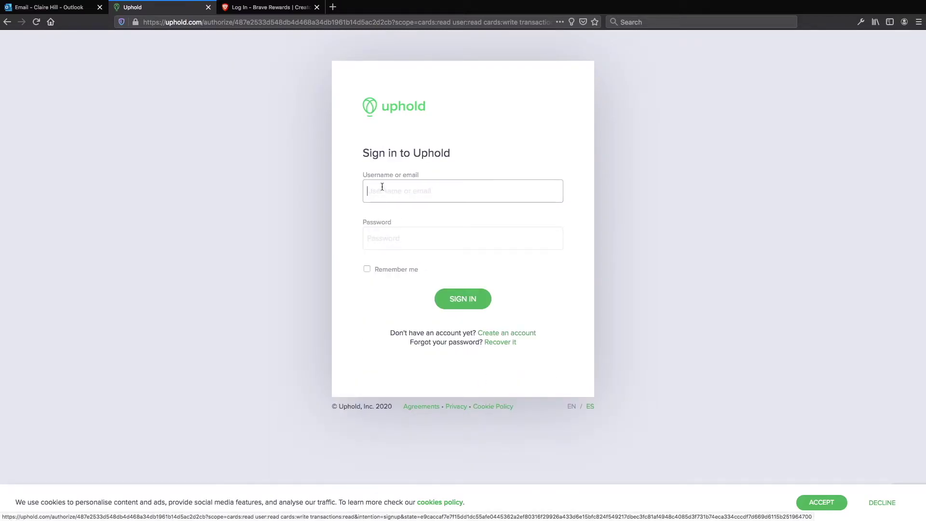
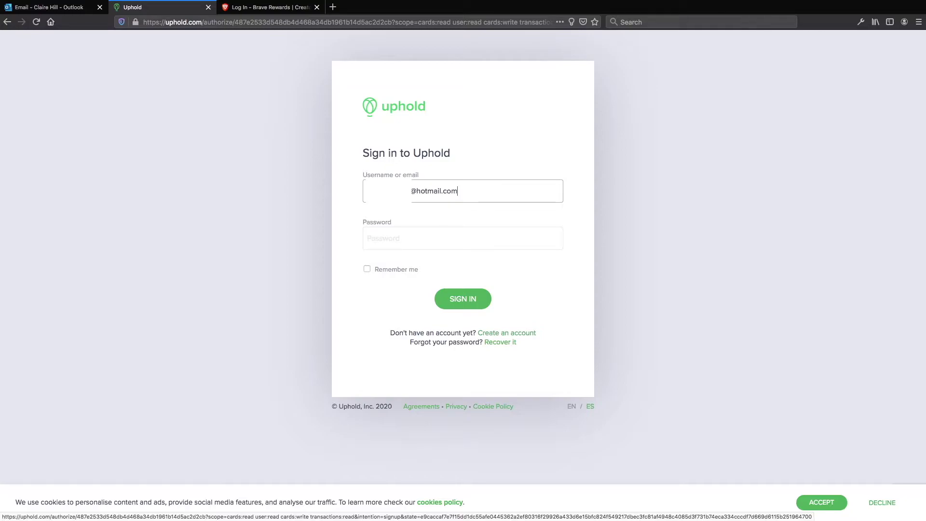
pyautogui.click(368, 239)
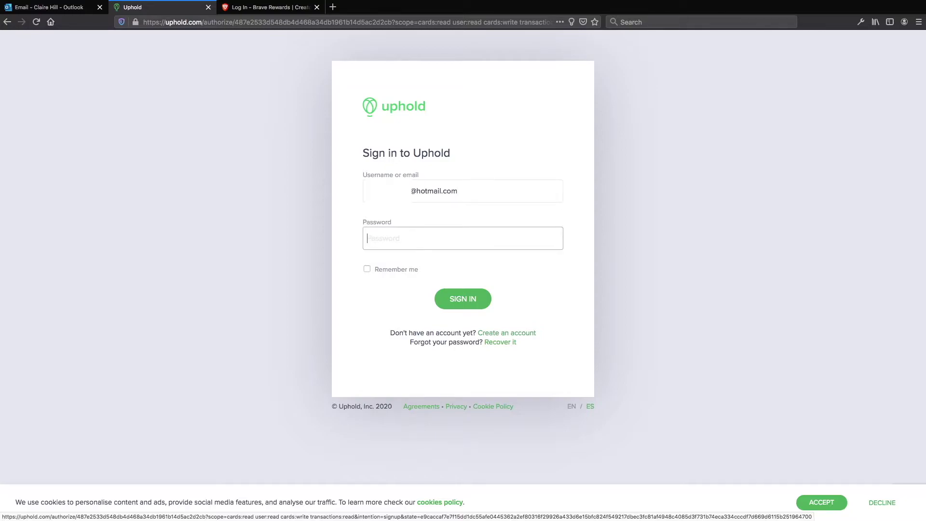
pyautogui.write('p•••••••')
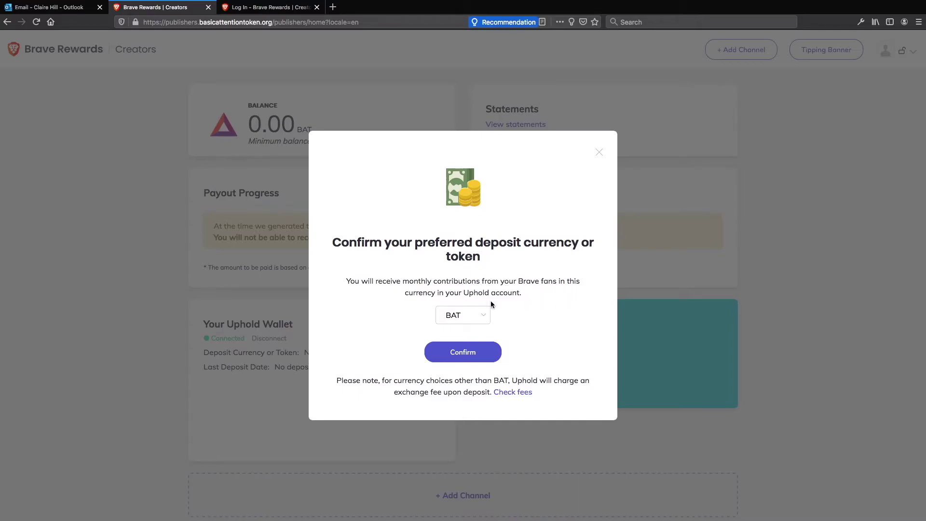
# Step: Try GBP as deposit currency, then switch back to BAT and confirm
pyautogui.click(487, 318)
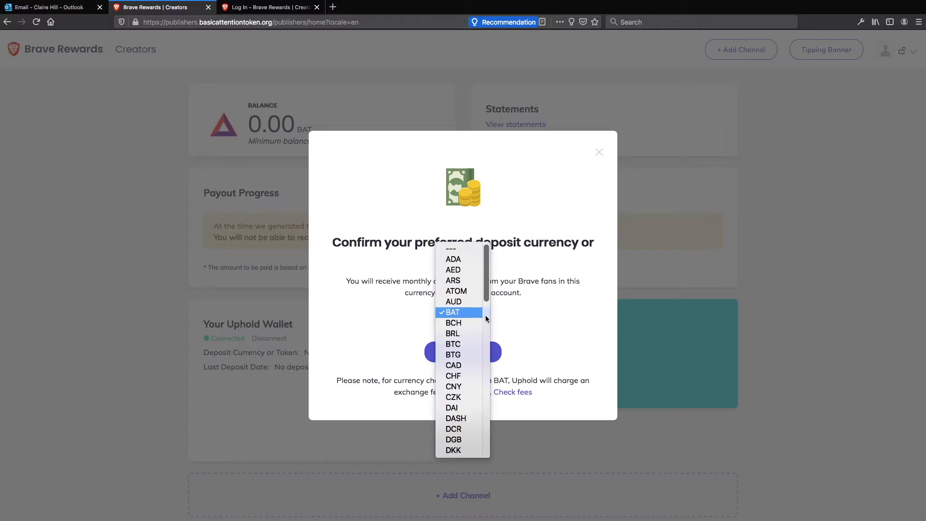
pyautogui.scroll(-2, 473, 297)
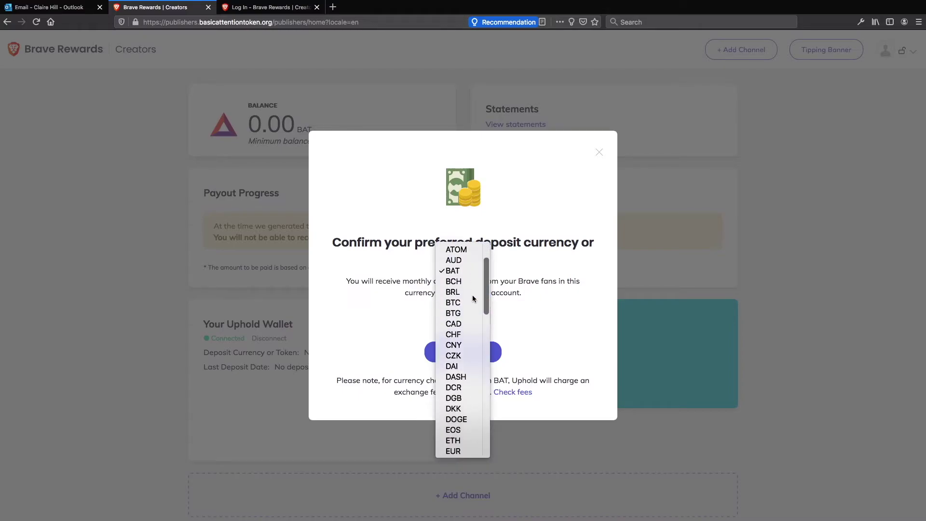
pyautogui.scroll(-5, 469, 303)
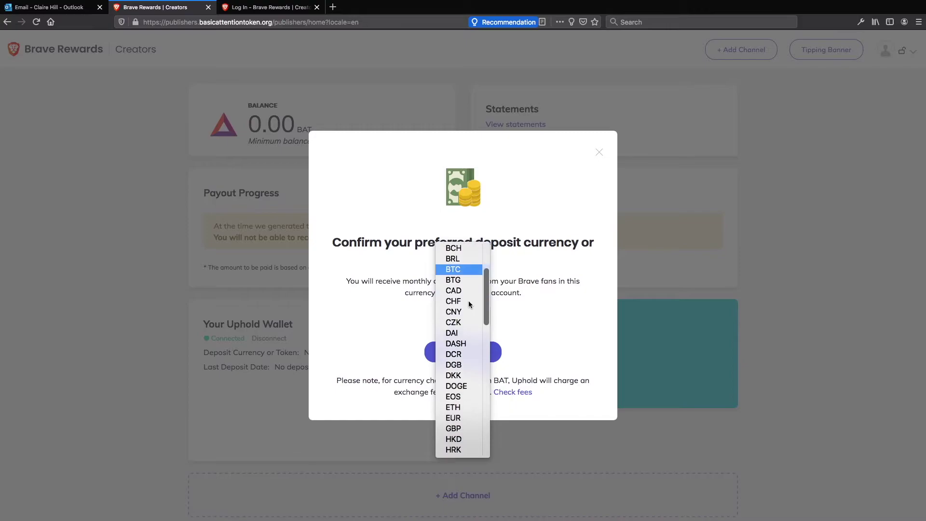
pyautogui.scroll(-2, 469, 303)
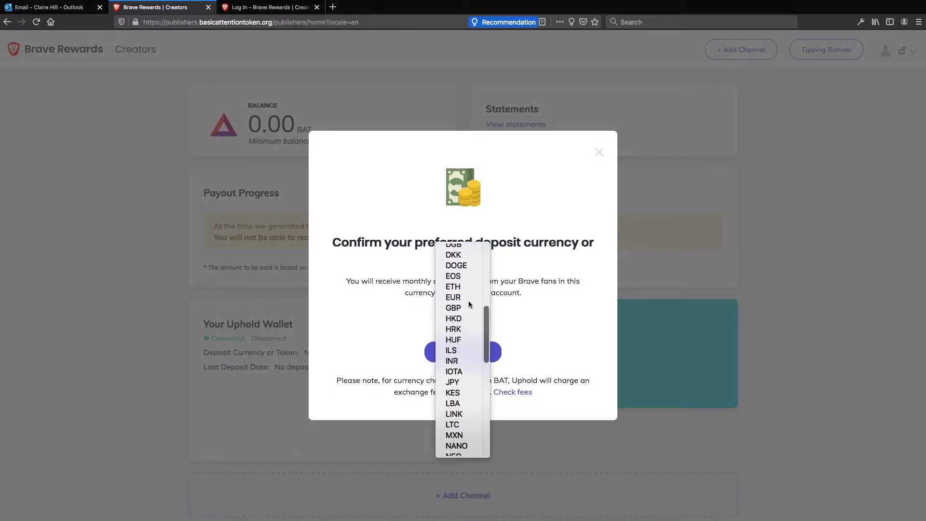
pyautogui.click(462, 282)
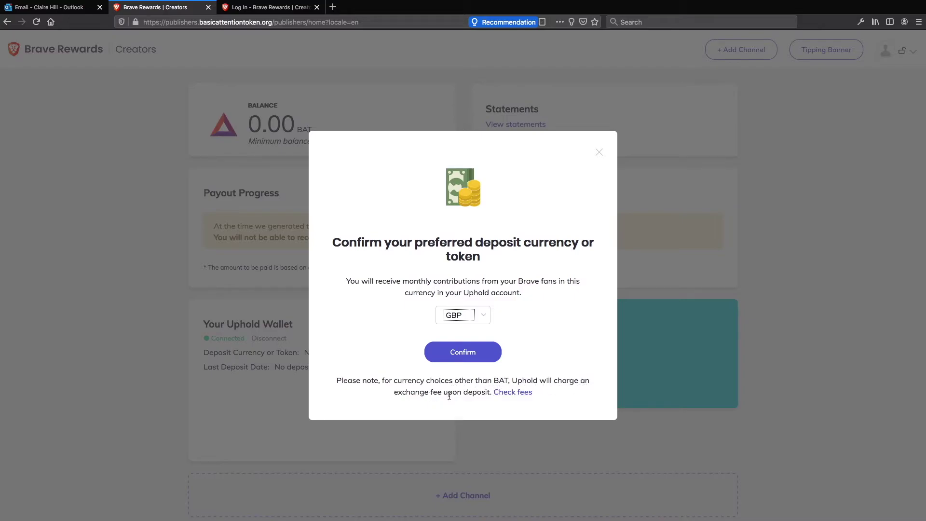
pyautogui.click(484, 316)
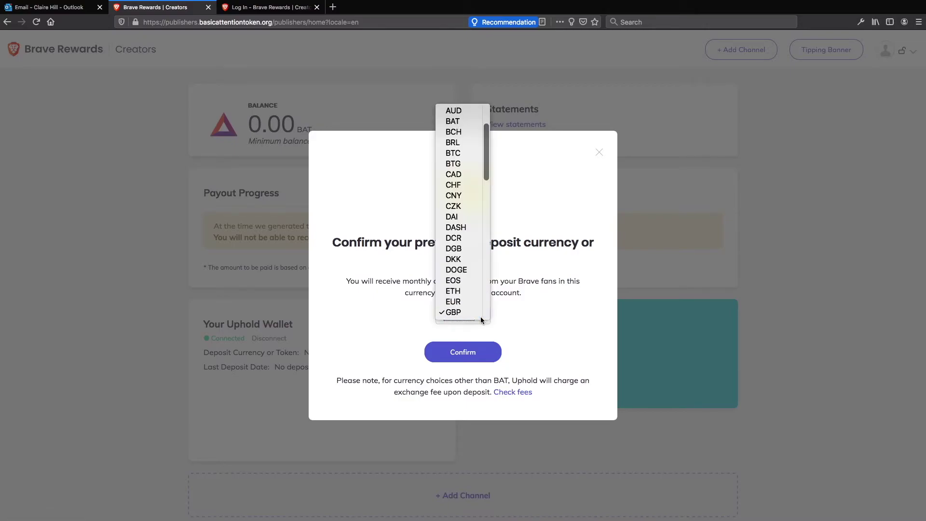
pyautogui.click(465, 121)
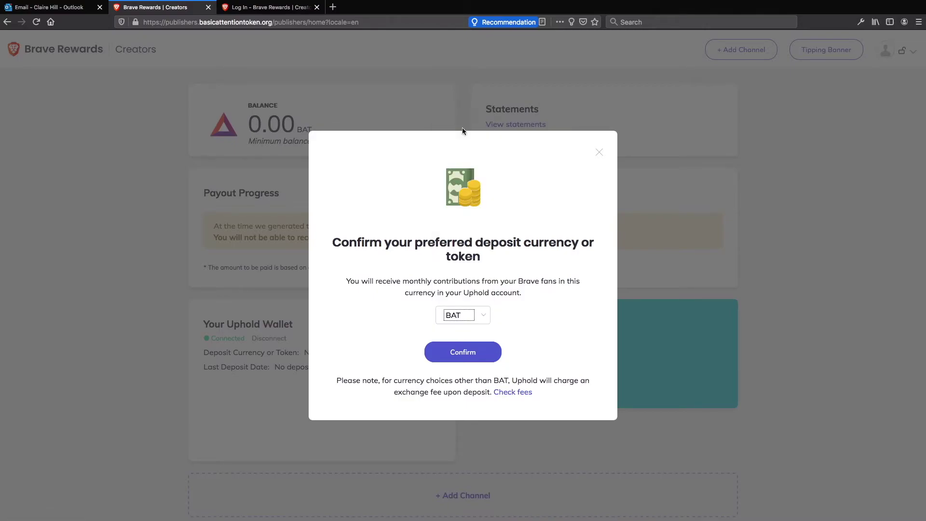
pyautogui.click(466, 353)
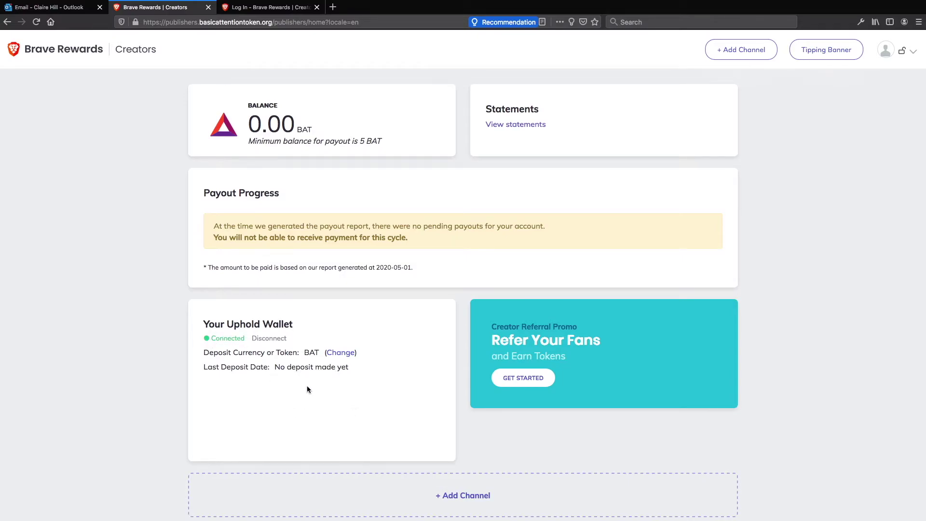
# Step: Choose GET STARTED on the Creator Referral Promo card further down the dashboard
pyautogui.scroll(-2, 331, 388)
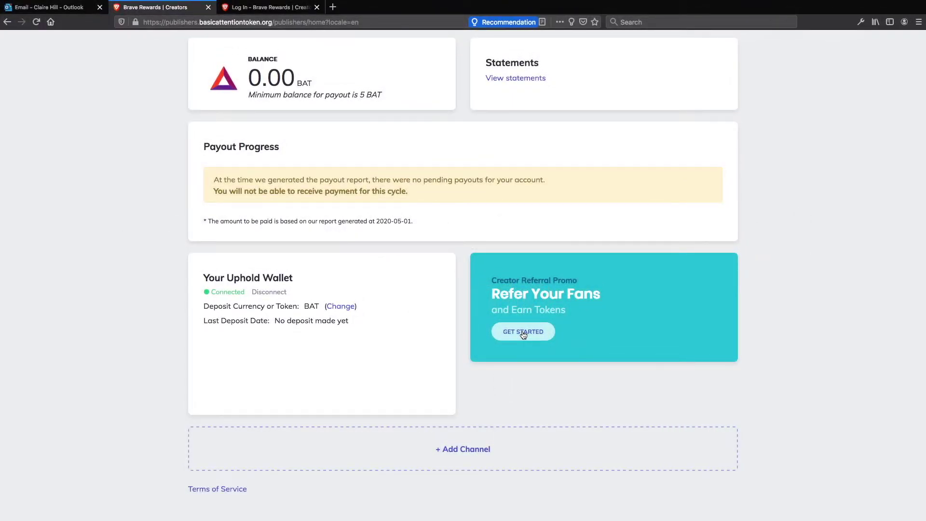
pyautogui.click(524, 332)
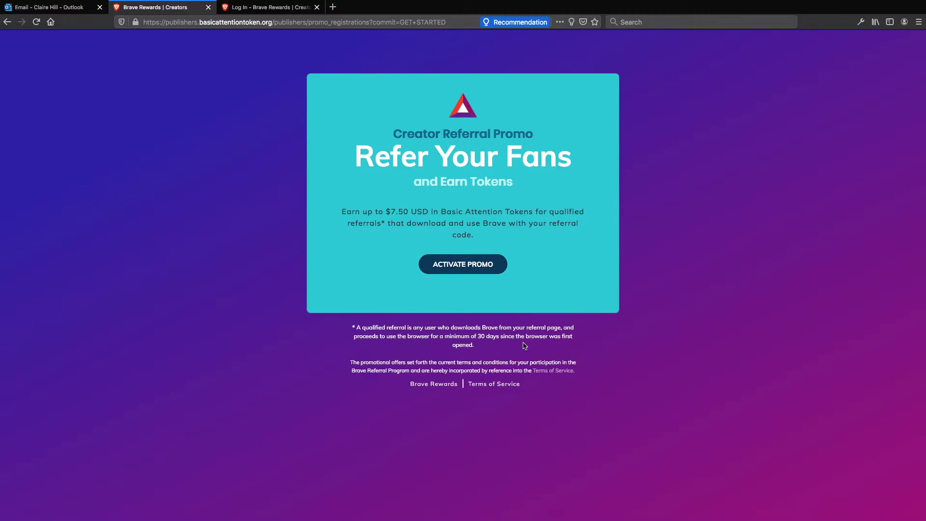
# Step: Activate the referral promo and go back to the creator dashboard
pyautogui.click(464, 266)
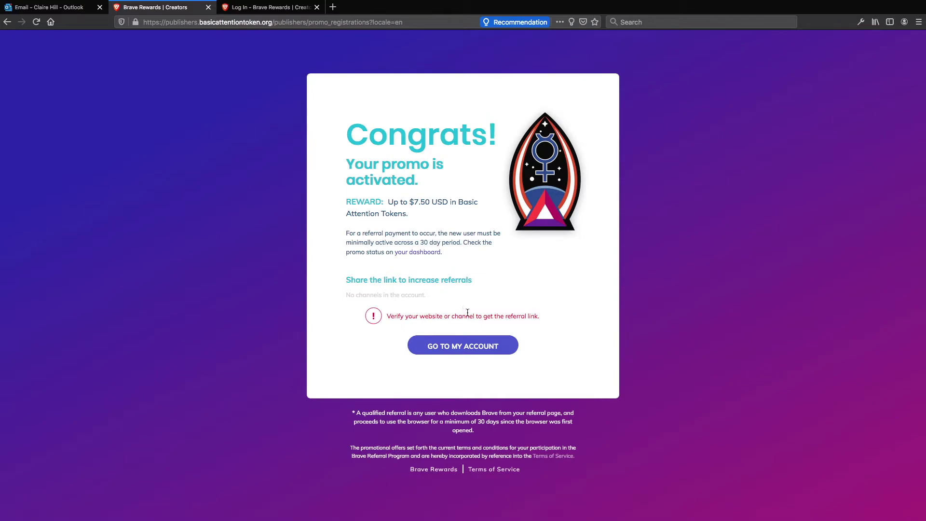
pyautogui.click(471, 345)
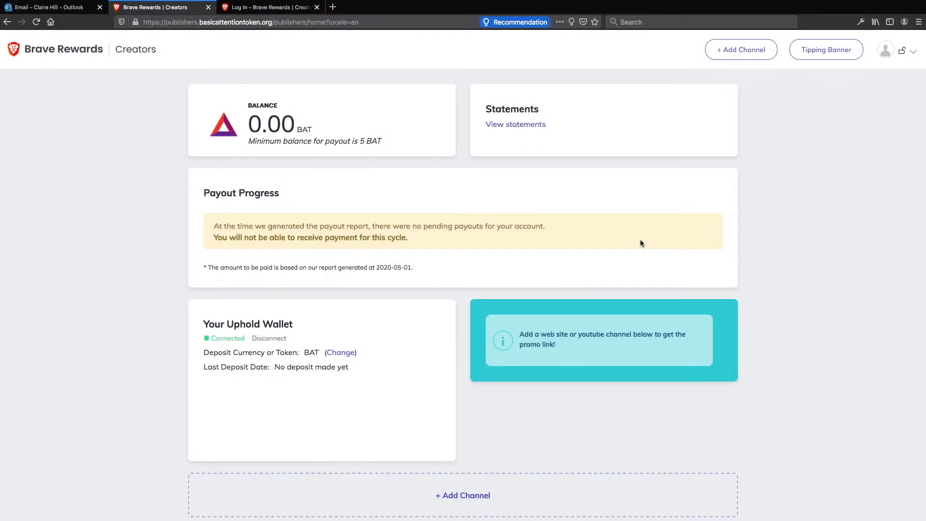
# Step: Open the Add Channel dialog with '+ Add Channel' lower on the dashboard
pyautogui.moveTo(505, 519)
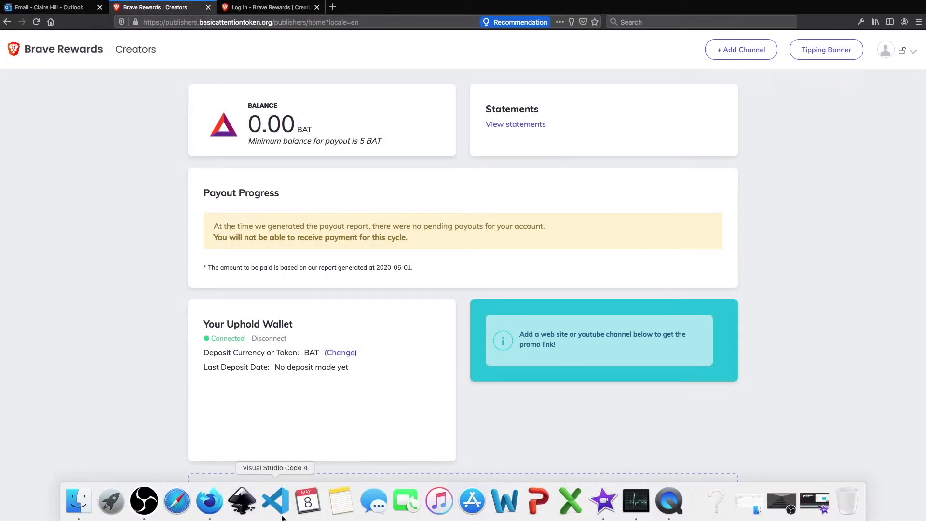
pyautogui.scroll(-2, 502, 410)
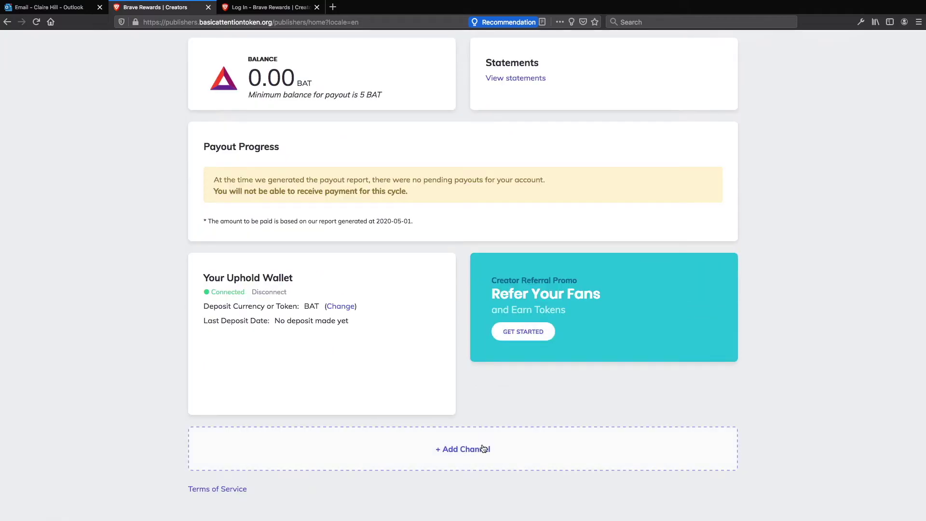
pyautogui.click(452, 454)
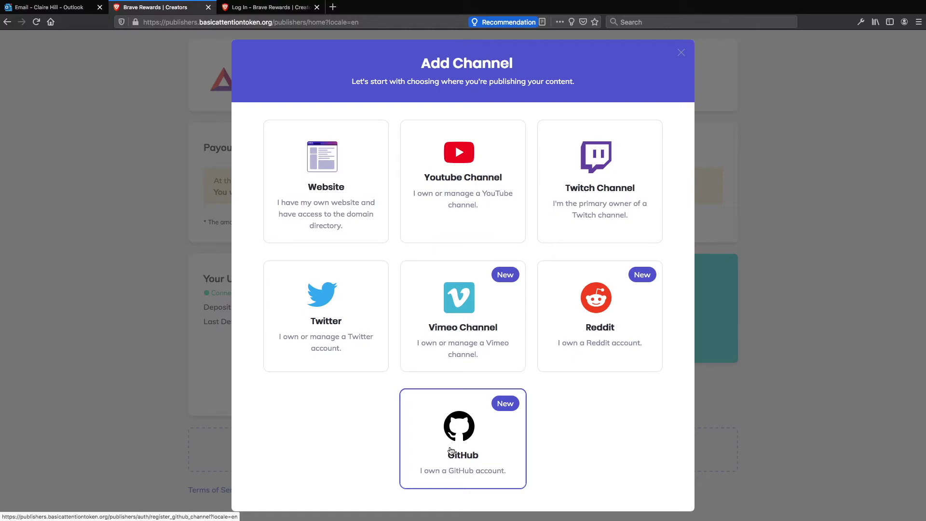
# Step: Add a Website channel for swfcuk.com with 'Allow Brave to serve ads' ticked
pyautogui.click(323, 196)
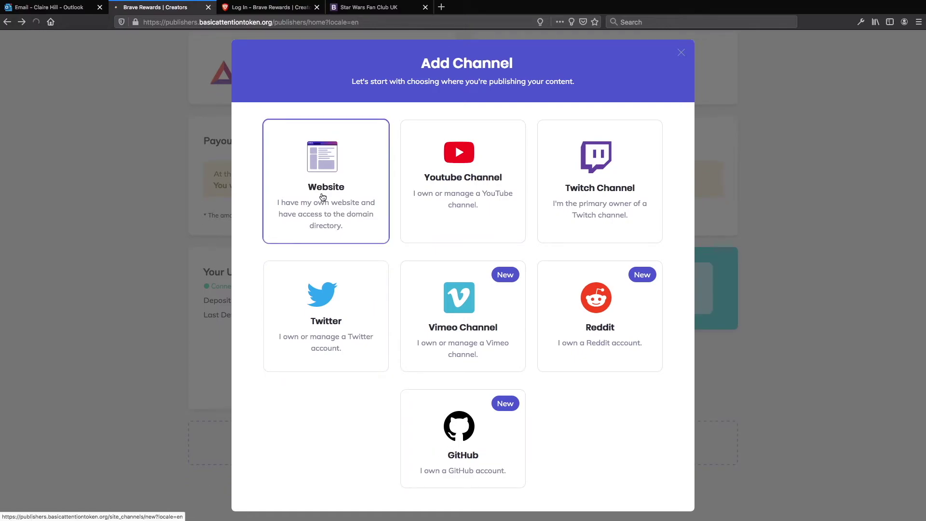
pyautogui.click(396, 210)
pyautogui.write('swfcuk.com')
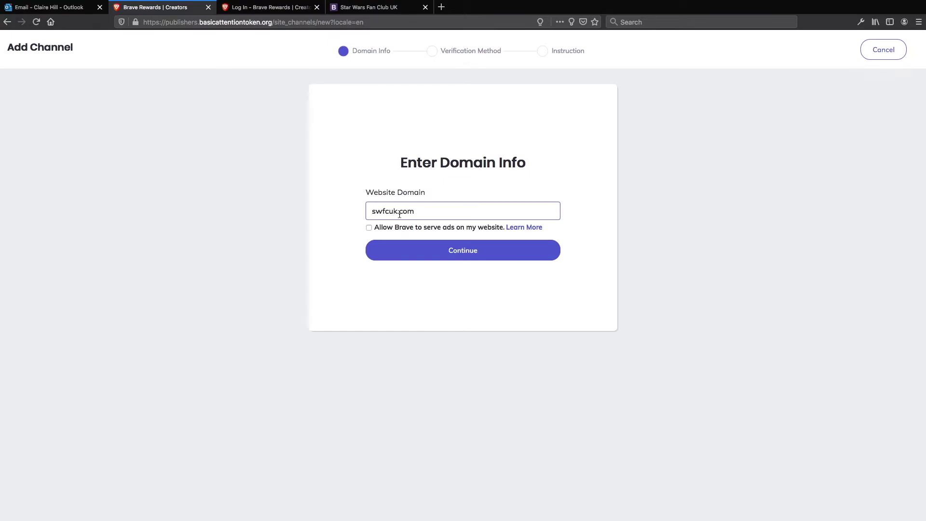
pyautogui.click(369, 226)
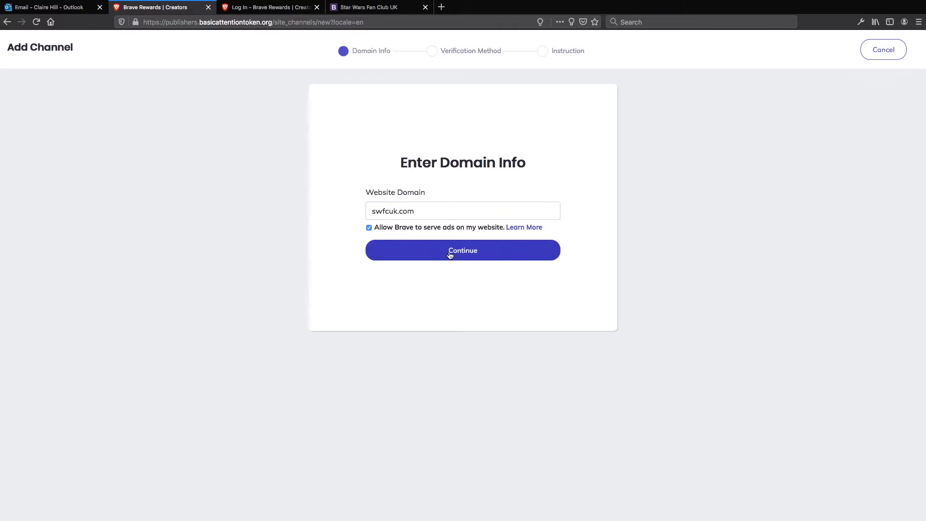
pyautogui.click(450, 255)
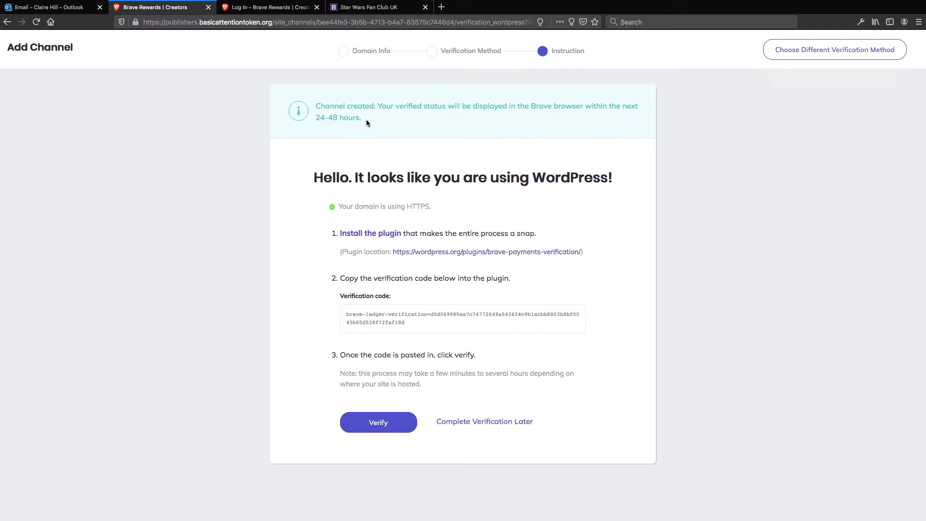
# Step: Copy the verification code and open the swfcuk.com WordPress login in a new tab
pyautogui.moveTo(405, 258); pyautogui.dragTo(362, 252)
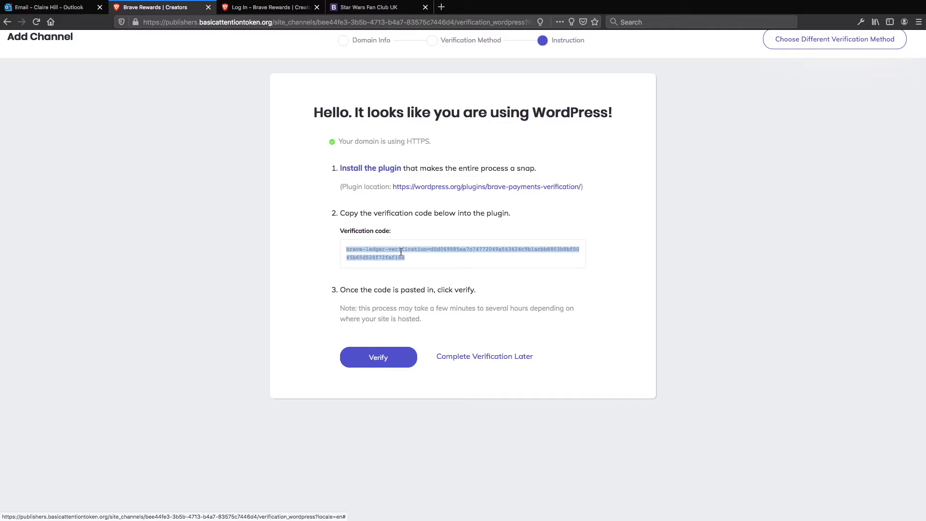
pyautogui.scroll(1, 400, 251)
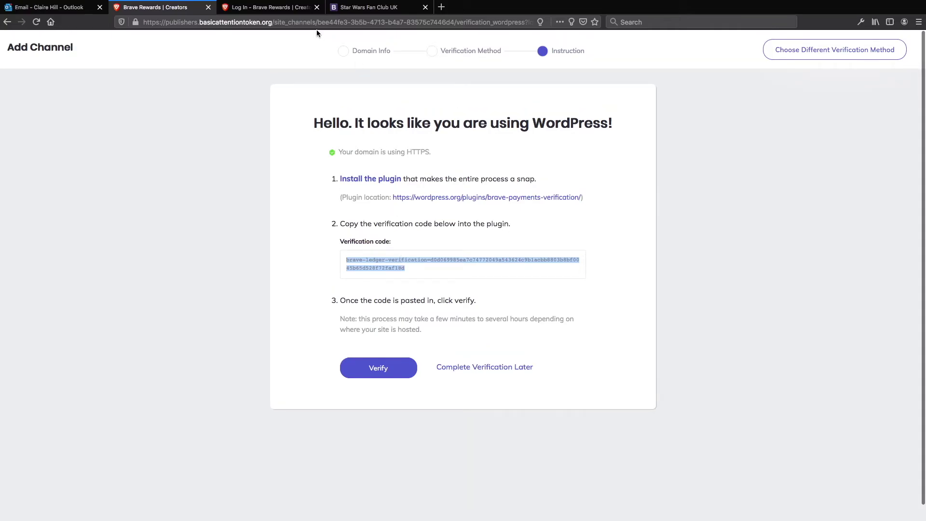
pyautogui.click(441, 7)
pyautogui.click(238, 111)
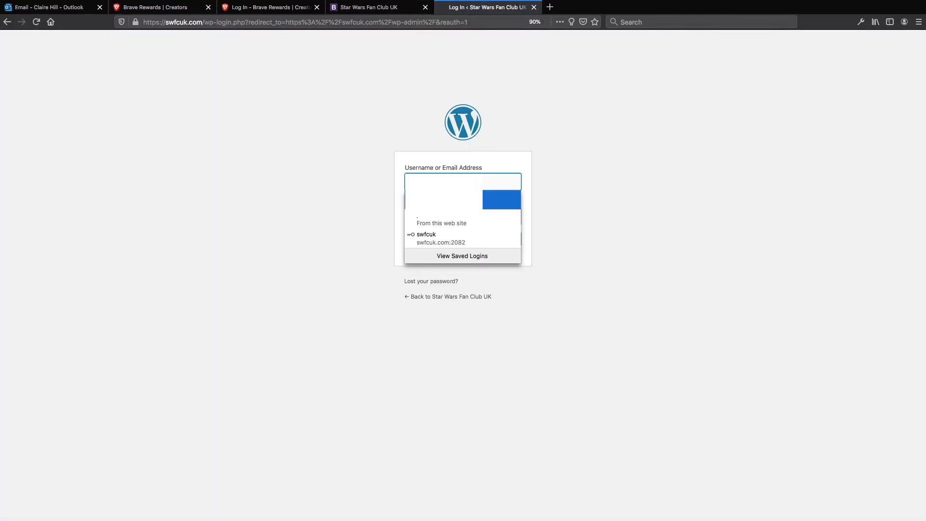
# Step: Log in to the Star Wars Fan Club UK WordPress admin with the saved login and open Installed Plugins
pyautogui.click(502, 198)
pyautogui.click(509, 244)
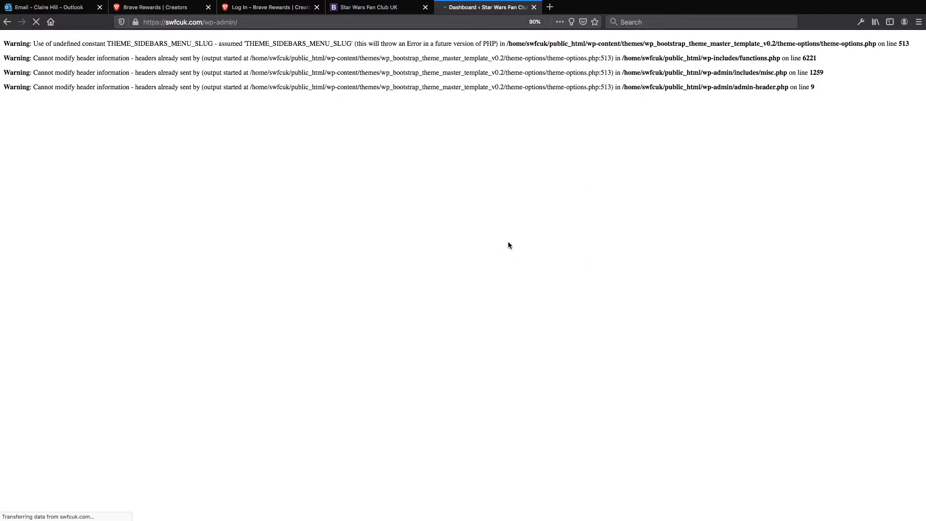
pyautogui.scroll(-1, 148, 160)
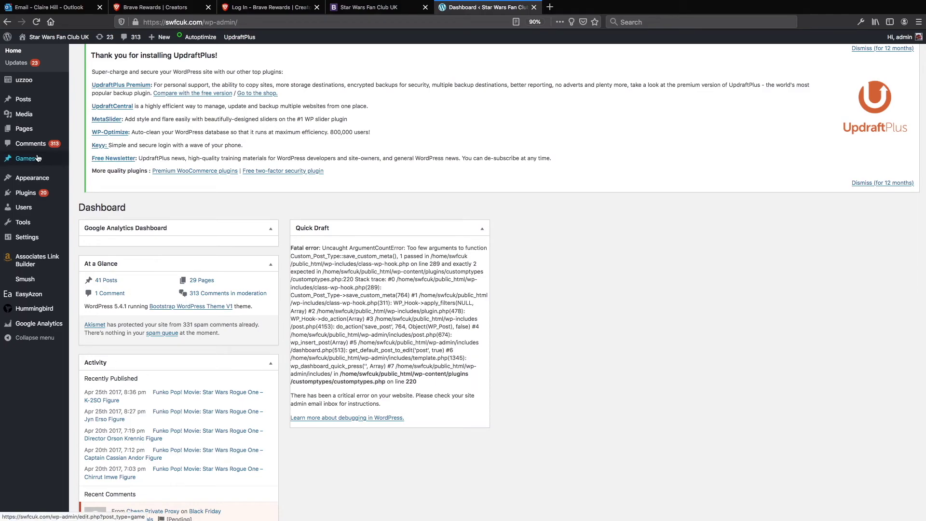
pyautogui.click(30, 194)
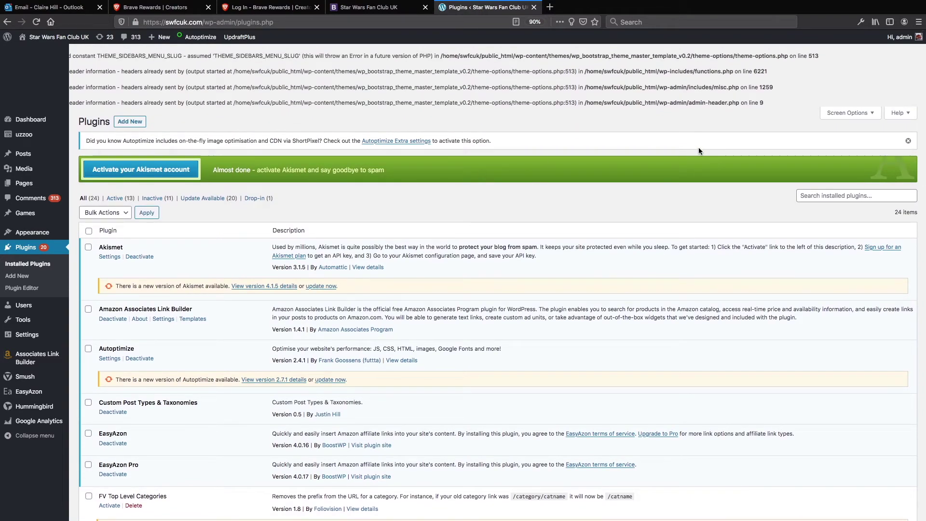
# Step: Search new plugins for 'brave', then install and activate brave-payments-verification
pyautogui.click(127, 123)
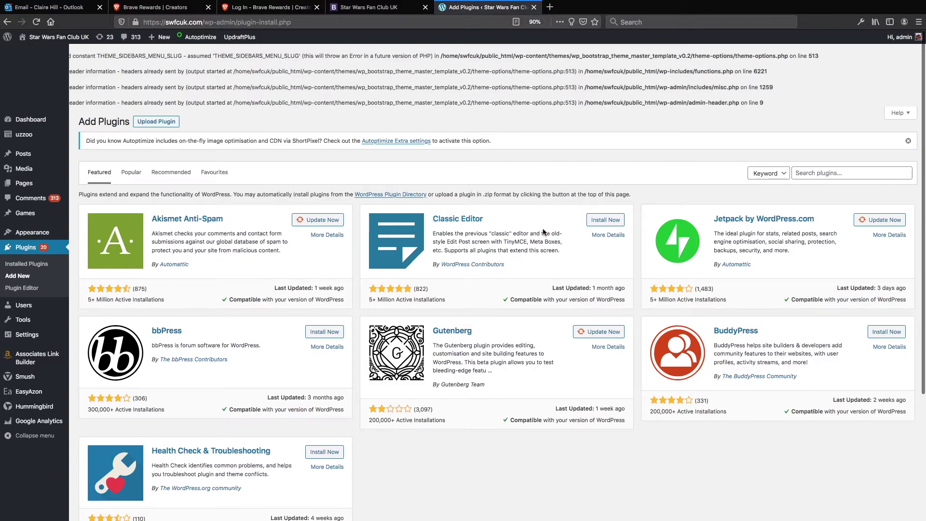
pyautogui.click(812, 172)
pyautogui.write('brave')
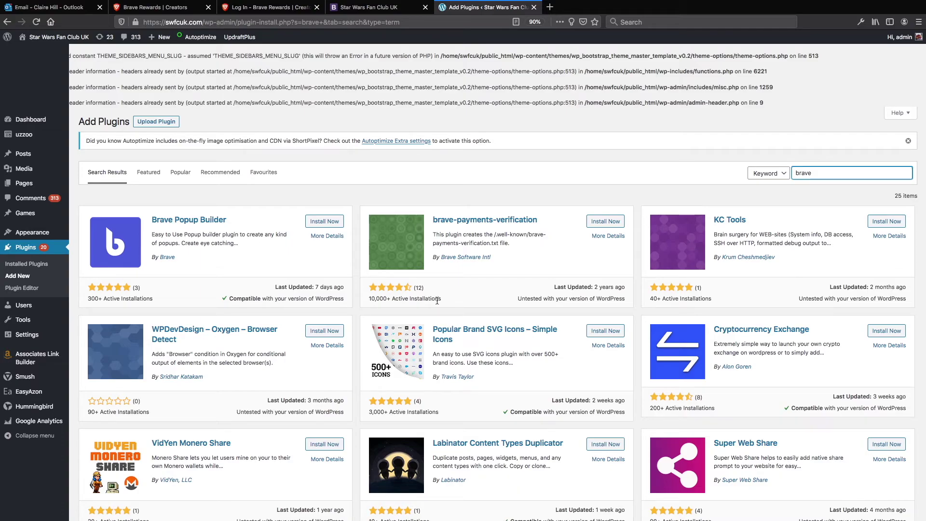
pyautogui.click(605, 223)
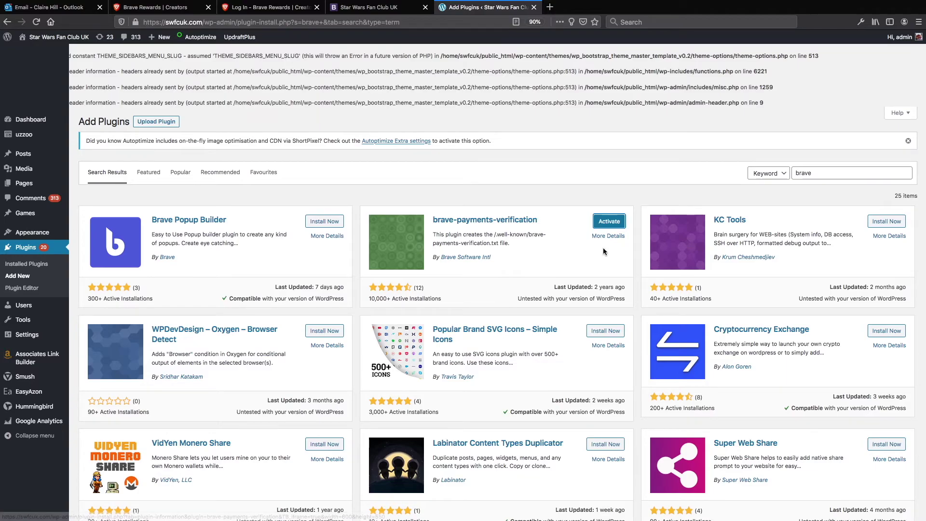
pyautogui.click(609, 223)
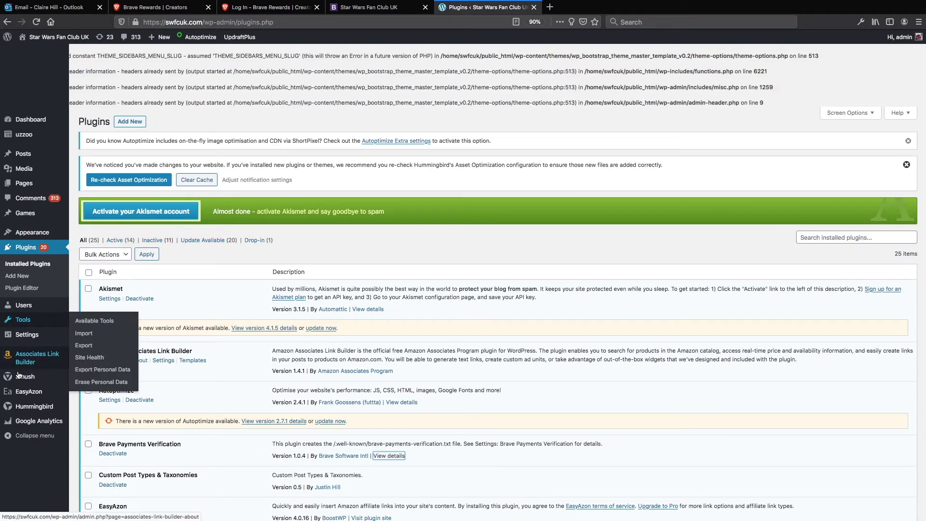
# Step: Paste the publisher verification code into the Brave Payments Verification settings and save the changes
pyautogui.moveTo(23, 420)
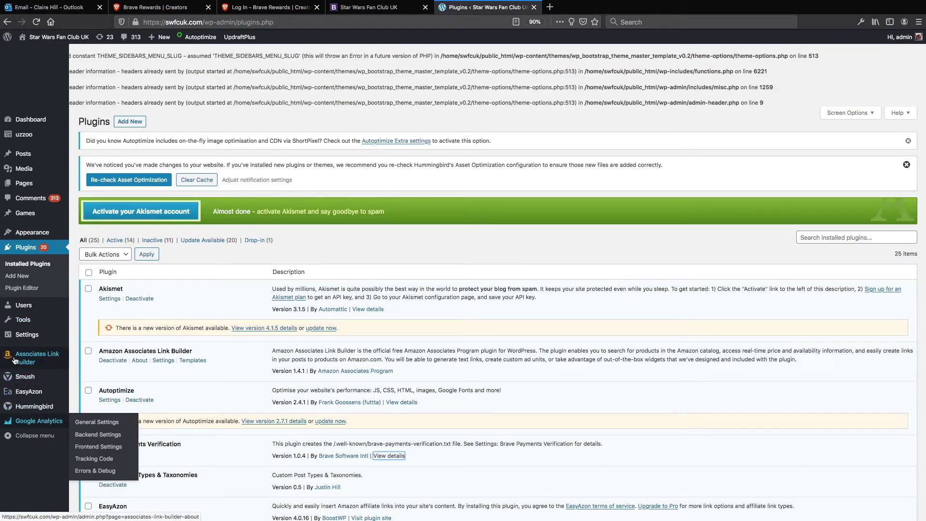
pyautogui.moveTo(42, 211)
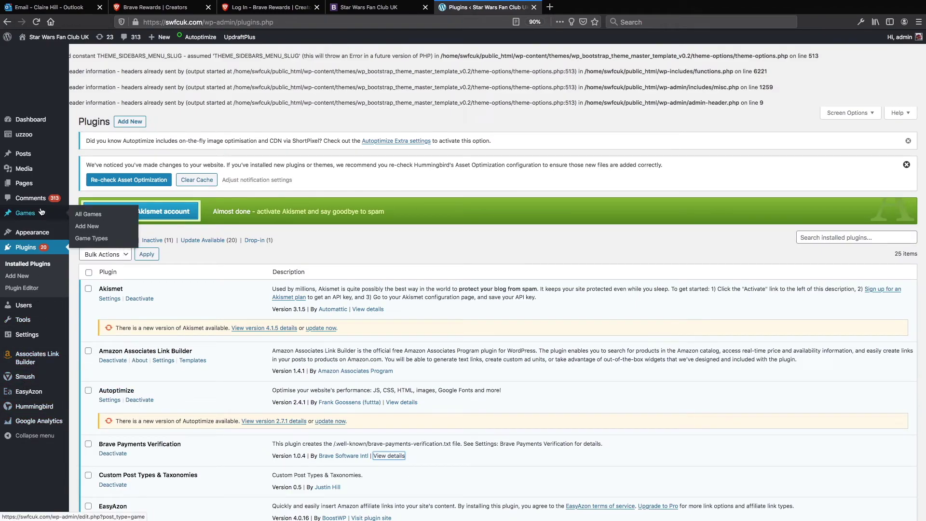
pyautogui.moveTo(35, 339)
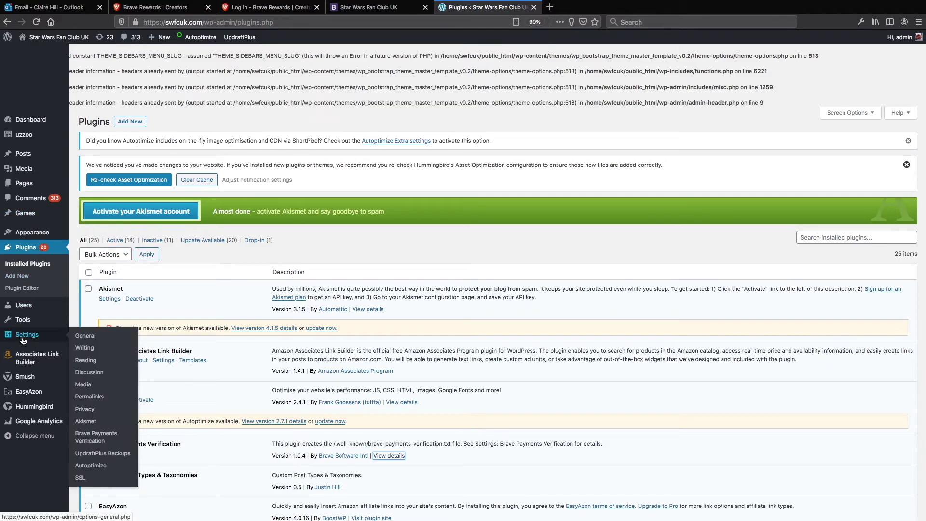
pyautogui.click(94, 439)
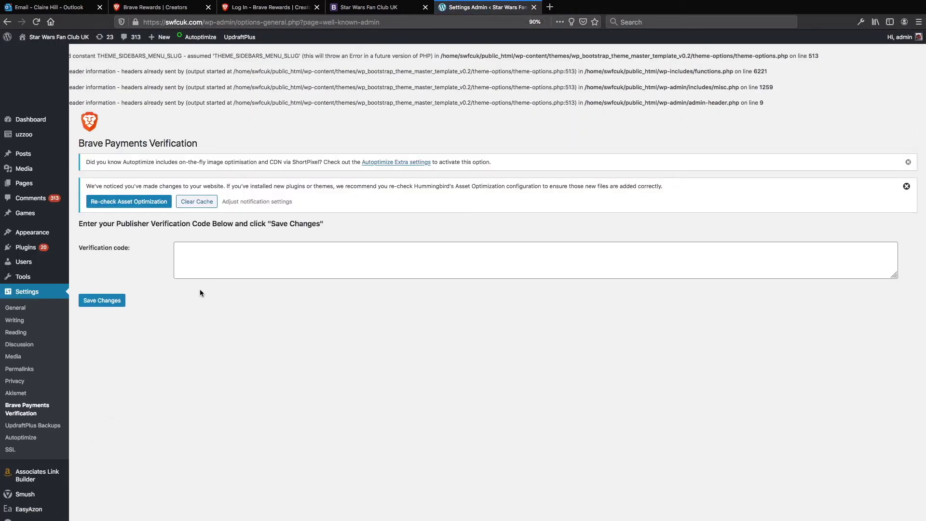
pyautogui.click(199, 254)
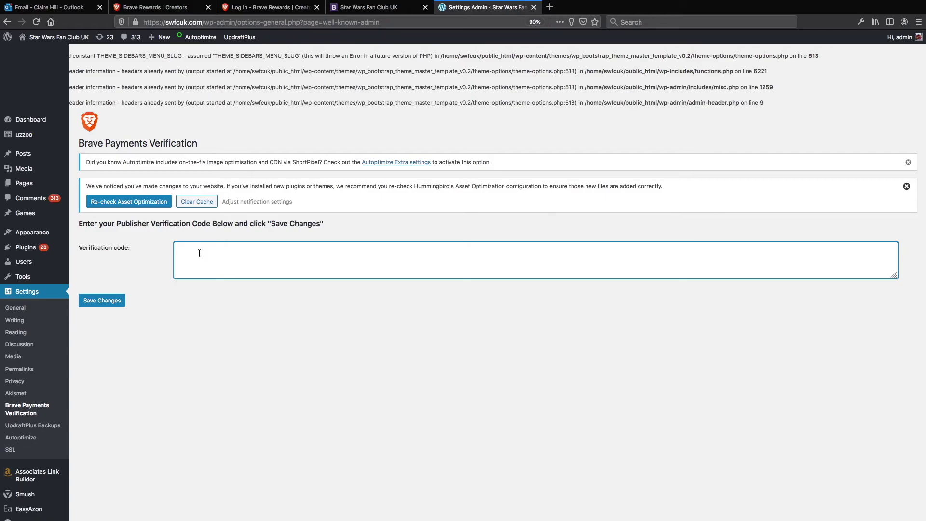
pyautogui.press('super+v')
pyautogui.click(93, 302)
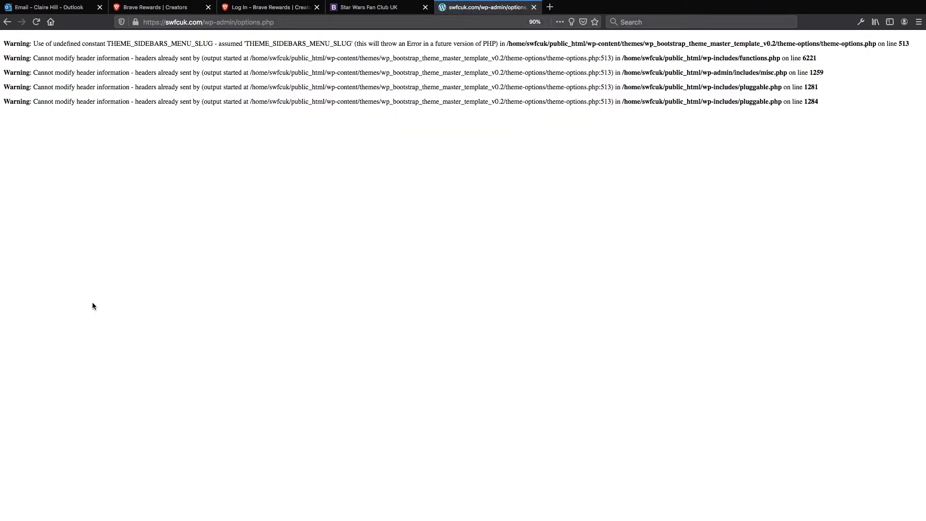
# Step: On the Brave Rewards dashboard, reveal the swfcuk.com card's referral link and select its URL text
pyautogui.press('super+2')
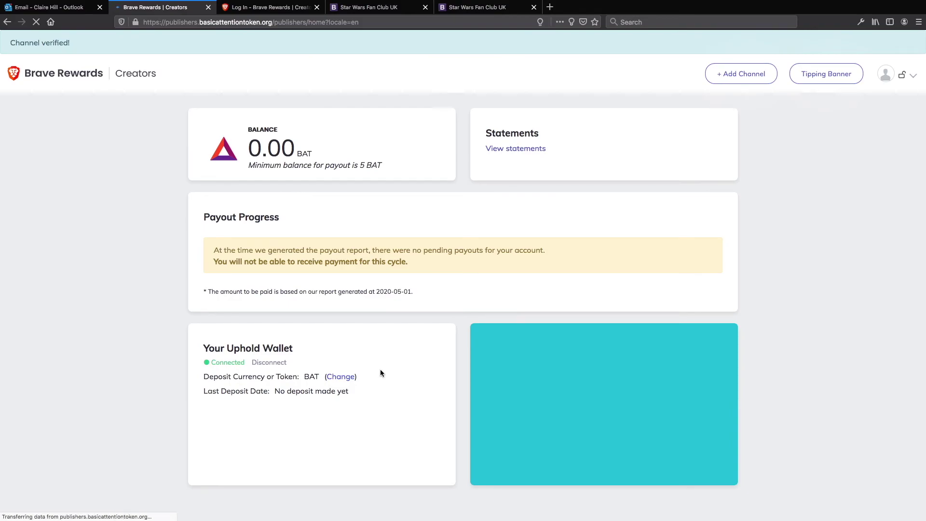
pyautogui.scroll(-3, 380, 373)
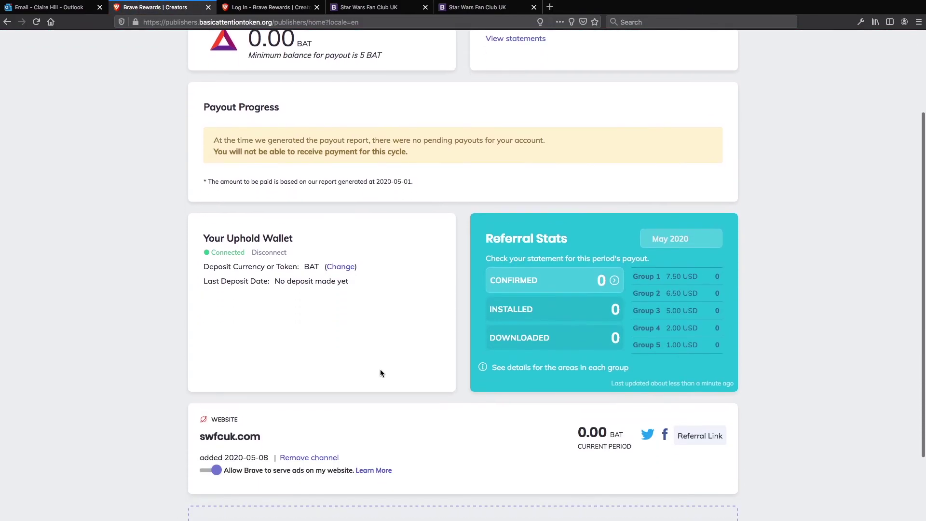
pyautogui.scroll(-2, 380, 373)
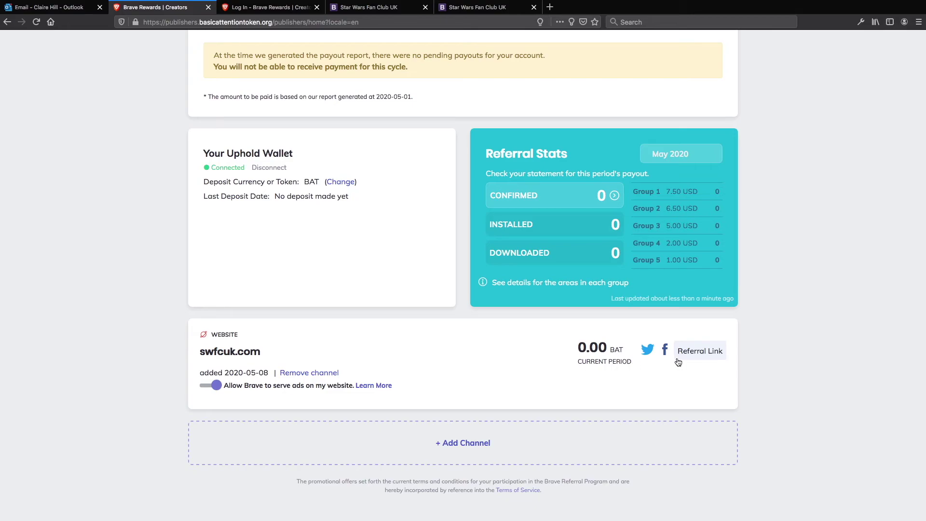
pyautogui.click(692, 354)
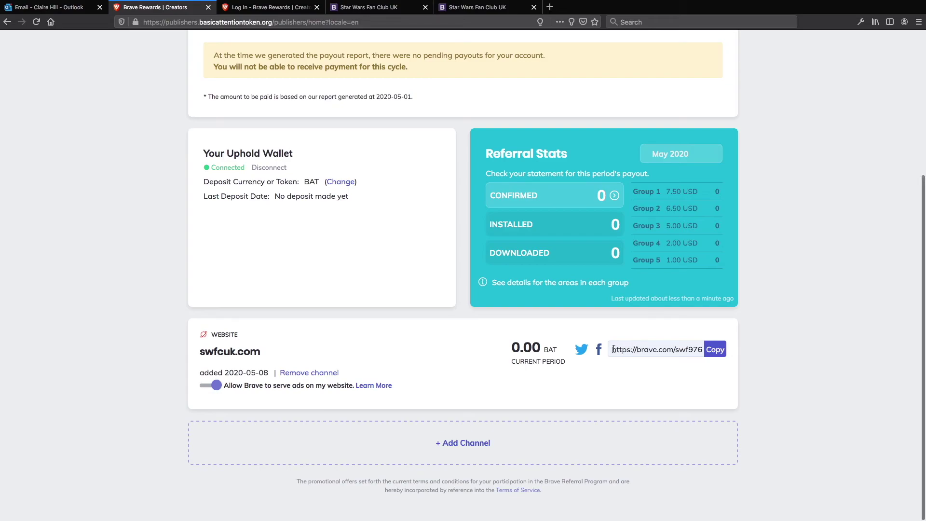
pyautogui.moveTo(613, 349); pyautogui.dragTo(703, 349)
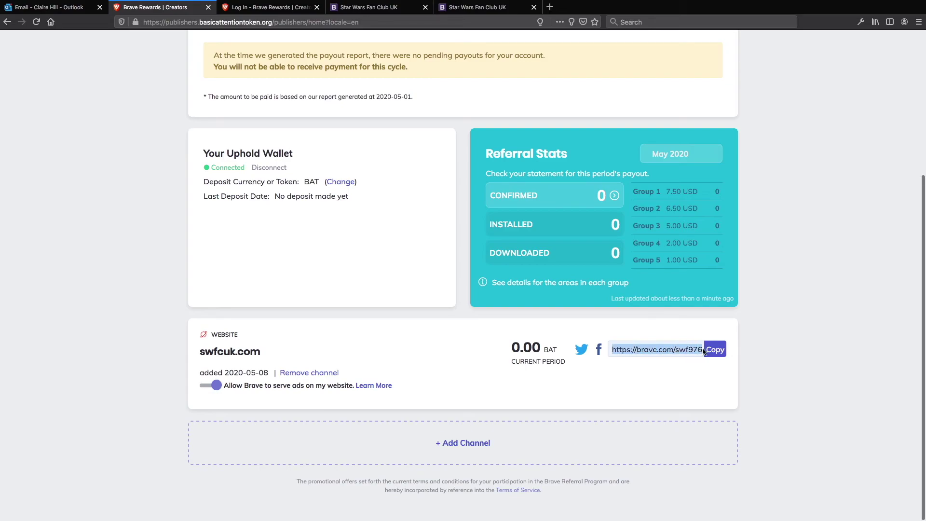
pyautogui.scroll(1, 688, 366)
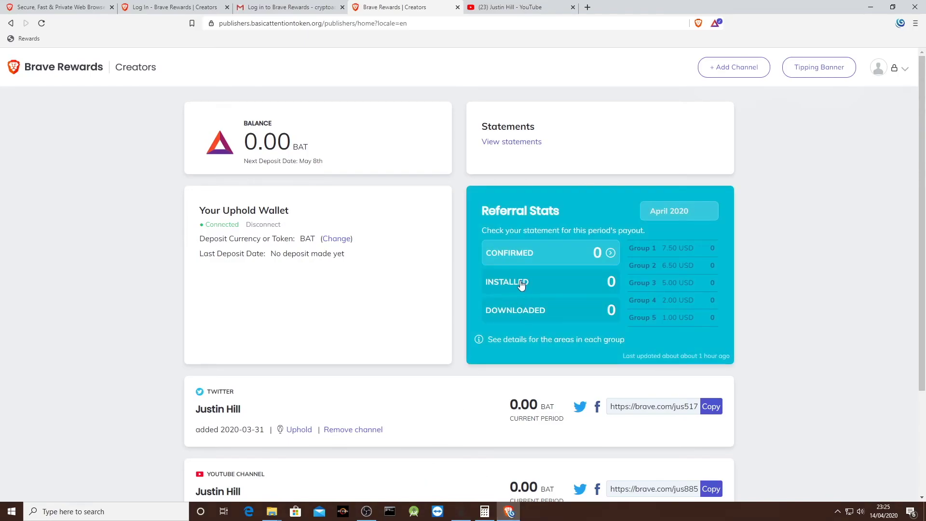
# Step: Start adding a new channel and choose Youtube Channel in the Add Channel dialog
pyautogui.scroll(-3, 521, 285)
pyautogui.click(445, 427)
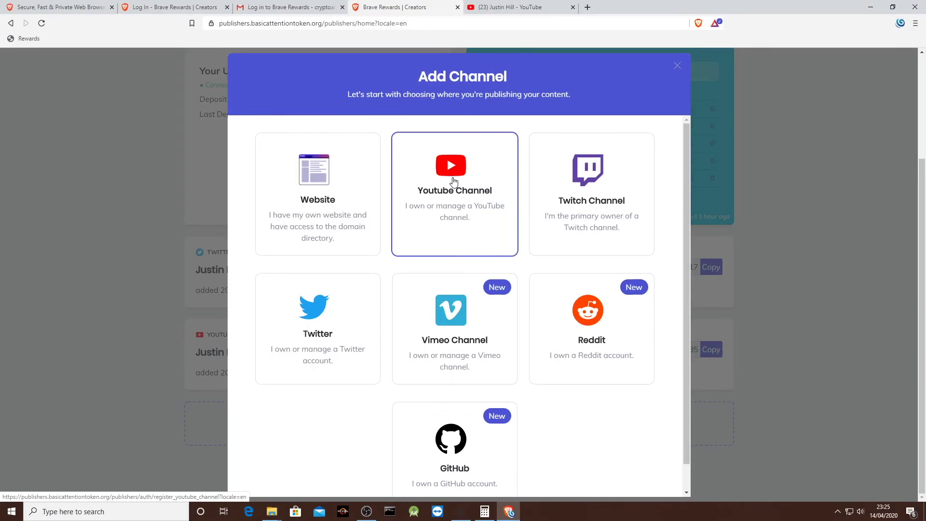
pyautogui.click(453, 182)
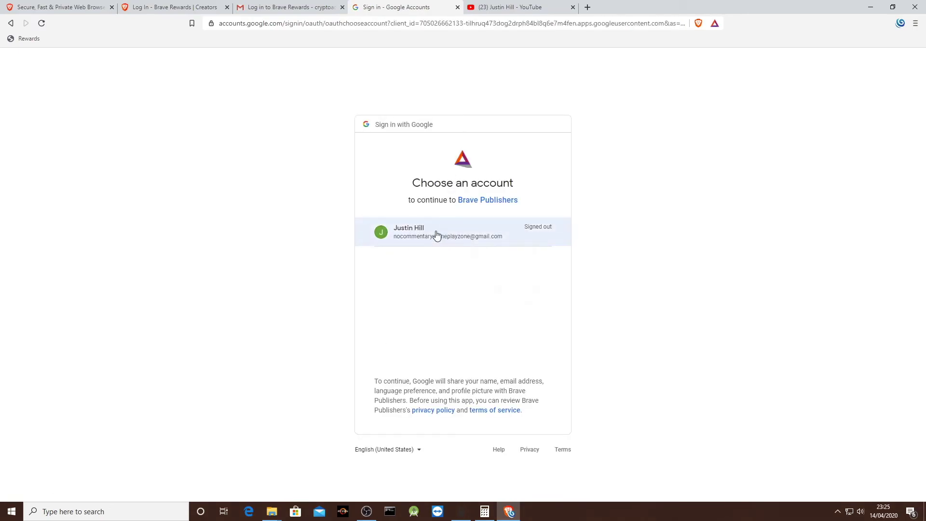
# Step: Sign in with the Google account and password, choose the No Commentary Gameplay brand account, and allow access
pyautogui.click(437, 235)
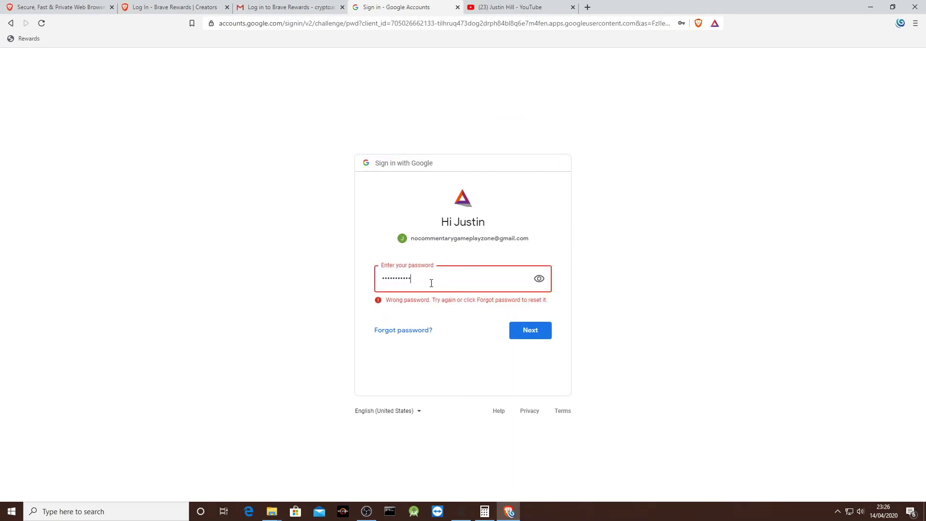
pyautogui.press('Return')
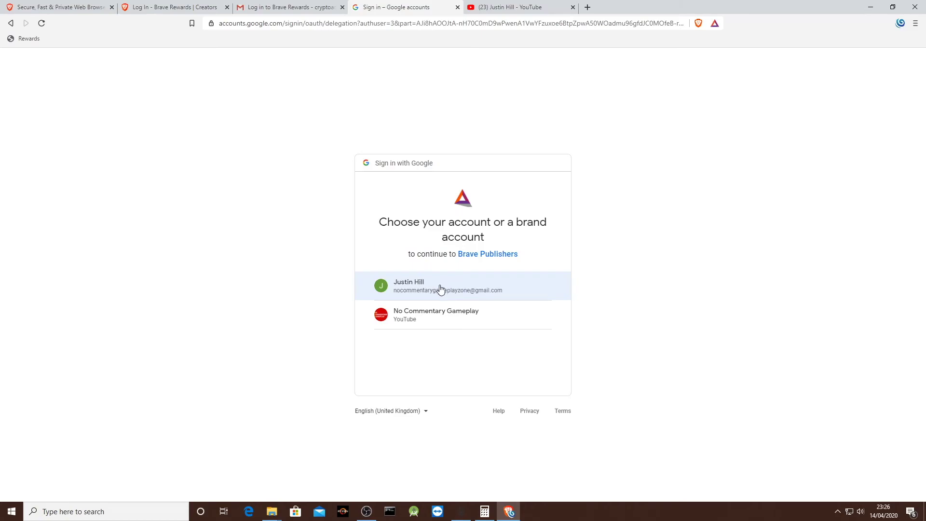
pyautogui.click(437, 316)
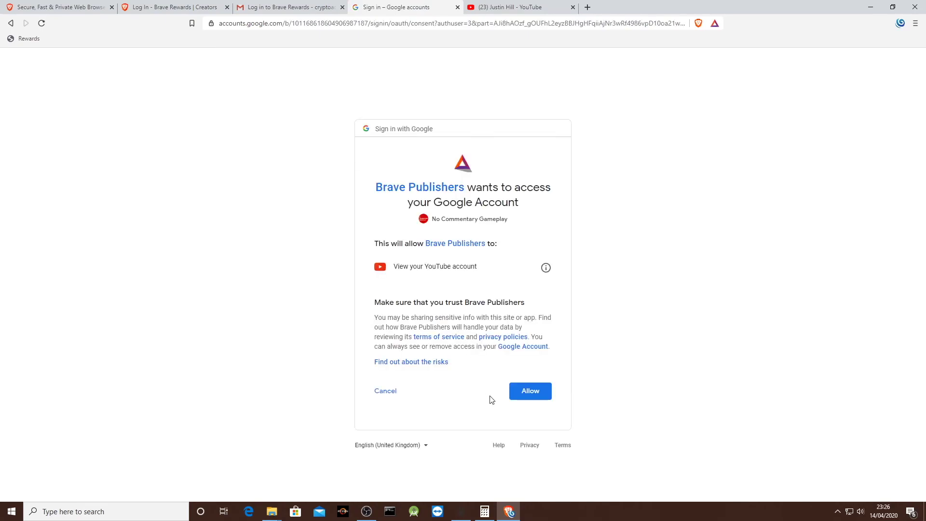
pyautogui.click(534, 393)
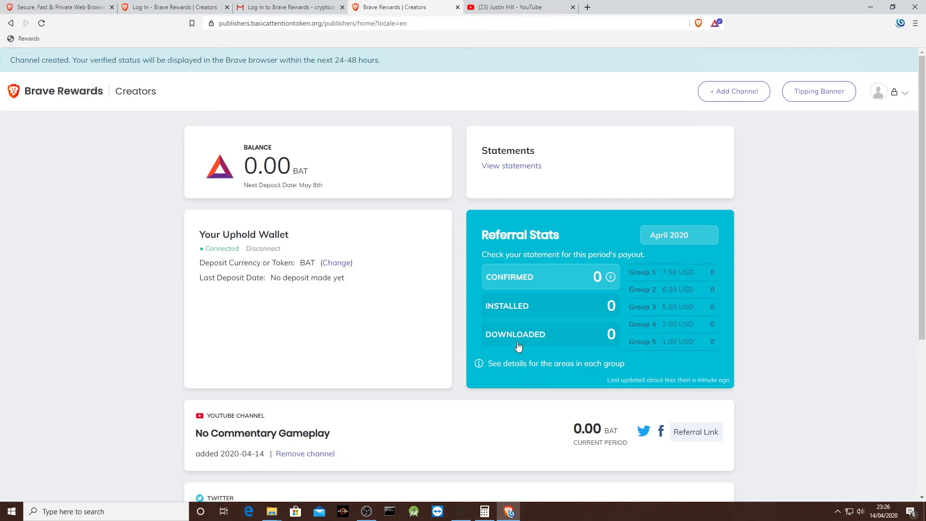
# Step: Show the No Commentary Gameplay card's referral link, then switch to that channel's YouTube tab
pyautogui.scroll(-4, 518, 346)
pyautogui.scroll(-1, 518, 345)
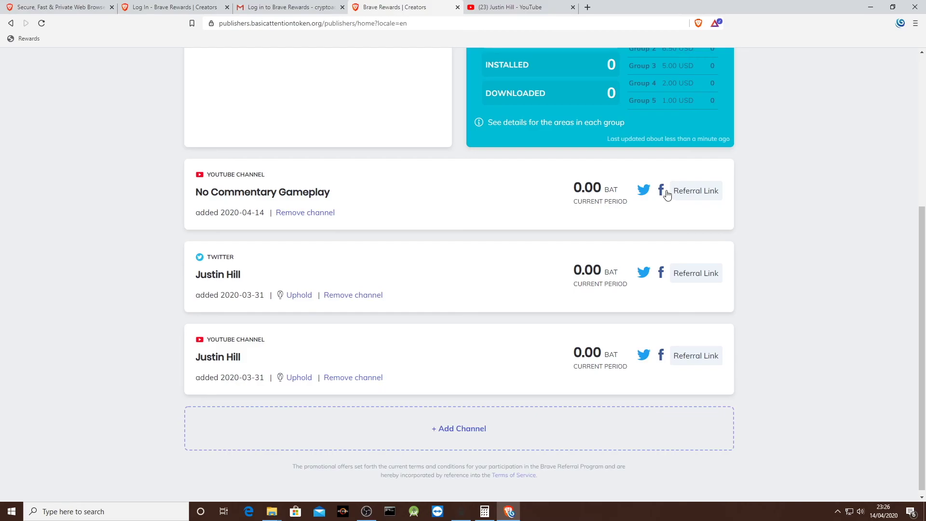
pyautogui.click(712, 192)
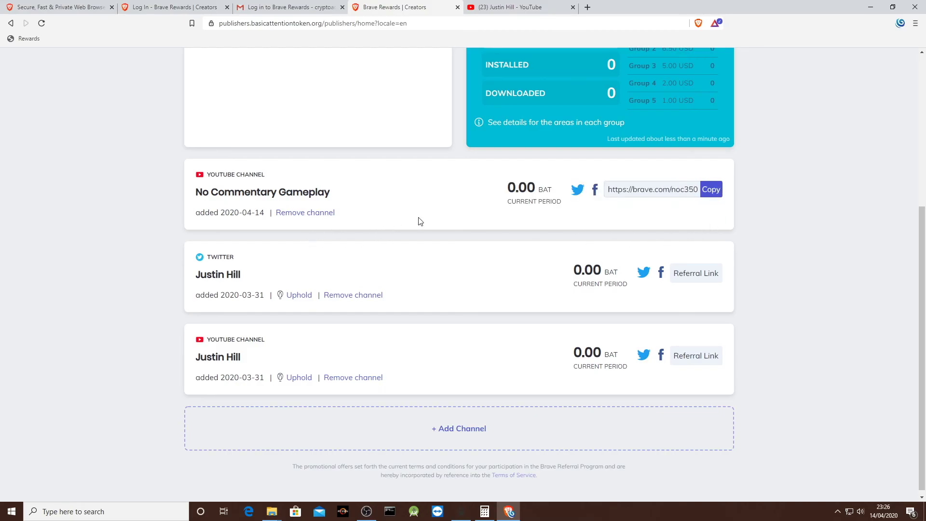
pyautogui.hotkey('ctrl', 'Tab')
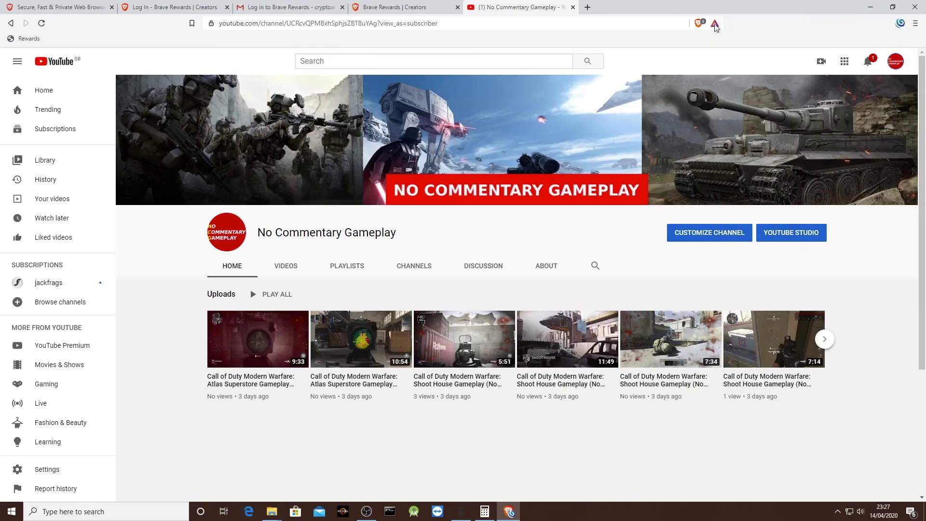
# Step: Use the Brave Rewards toolbar panel to confirm No Commentary Gameplay is a Brave Verified Creator with a 0.0 BAT wallet
pyautogui.click(715, 23)
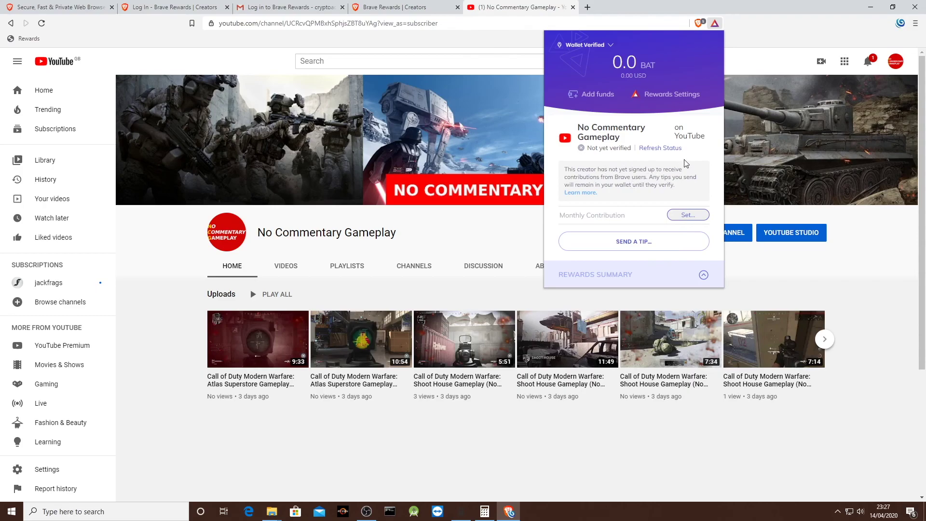
pyautogui.click(786, 31)
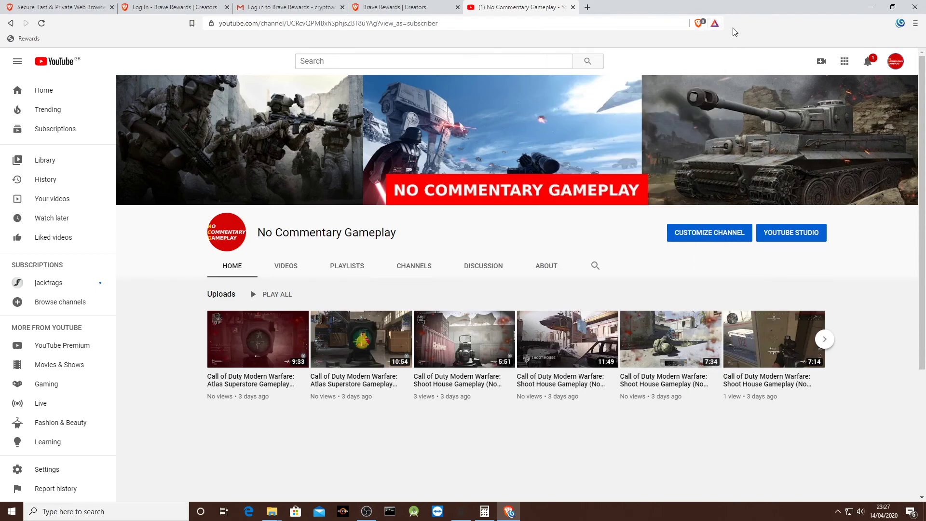
pyautogui.click(715, 24)
pyautogui.click(798, 43)
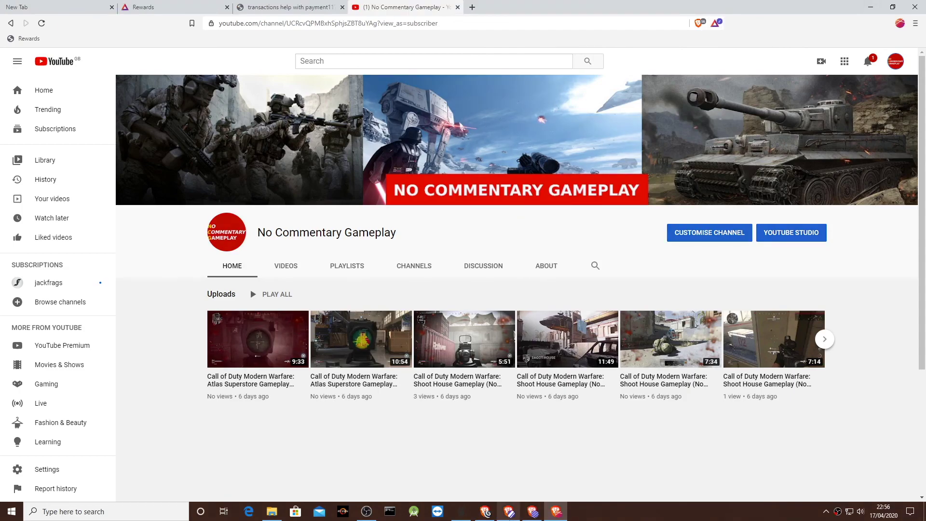
pyautogui.moveTo(510, 514)
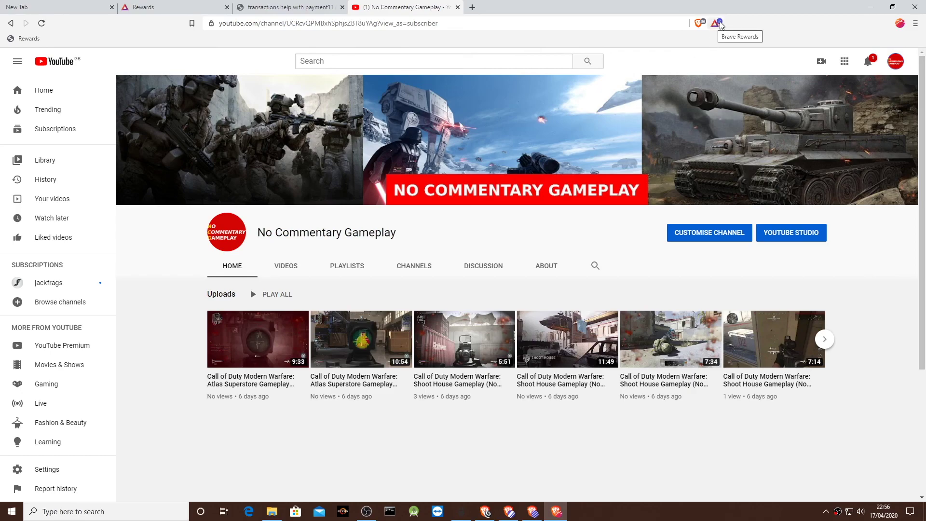
pyautogui.click(715, 24)
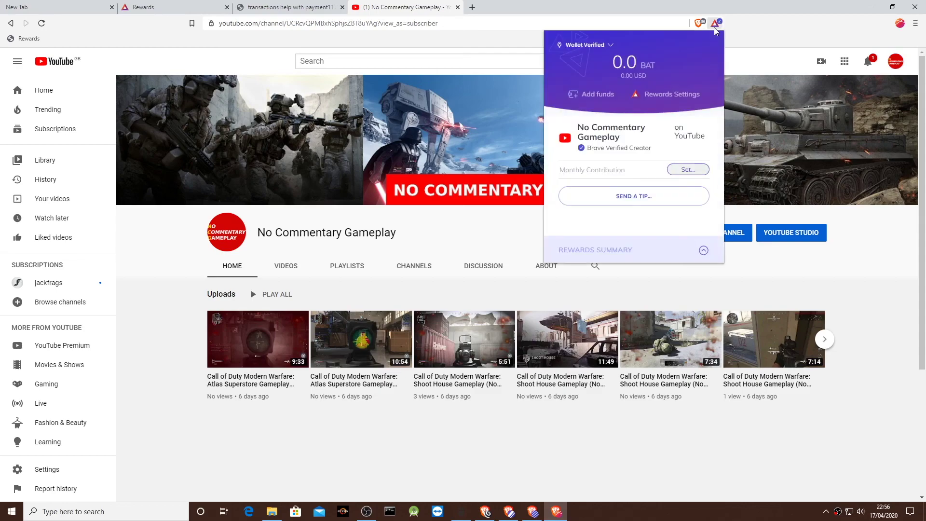